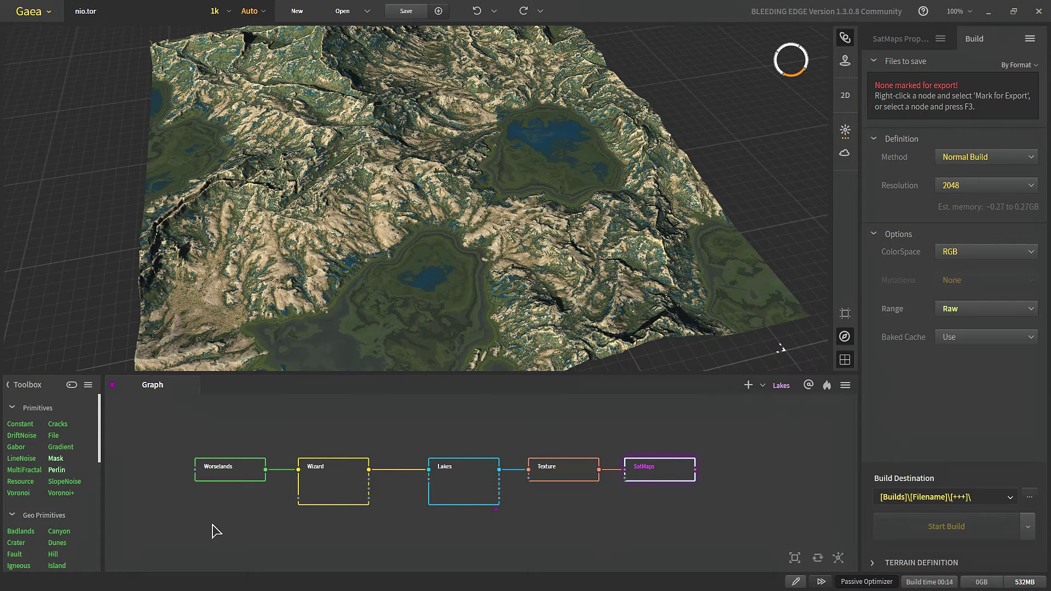
# Step: Mark the Wizard node for export and add an Output node to the graph
pyautogui.rightClick(339, 483)
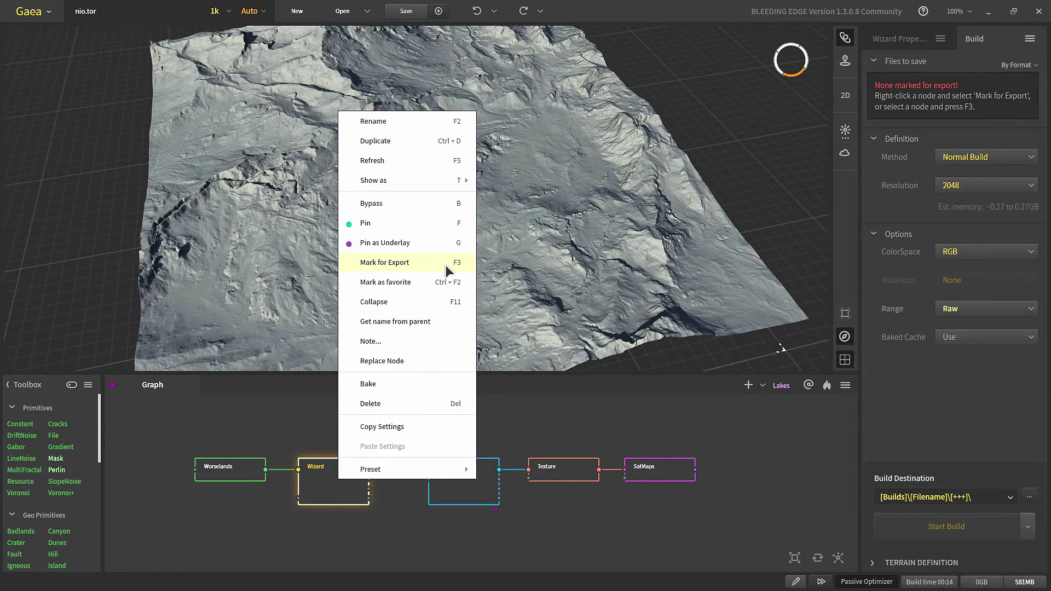
pyautogui.click(461, 268)
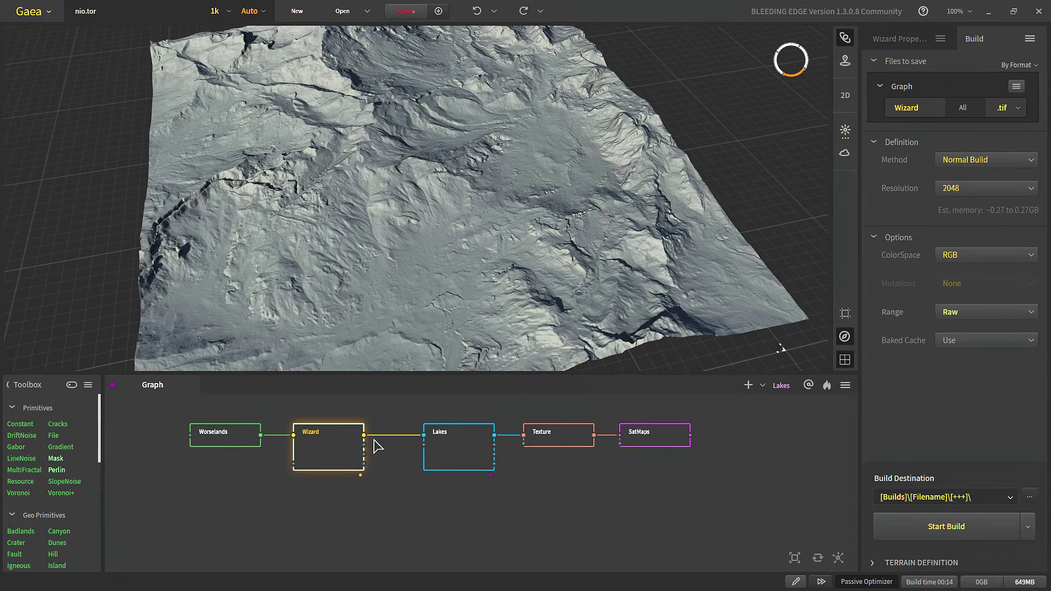
pyautogui.rightClick(422, 518)
pyautogui.write('ou')
pyautogui.press('Return')
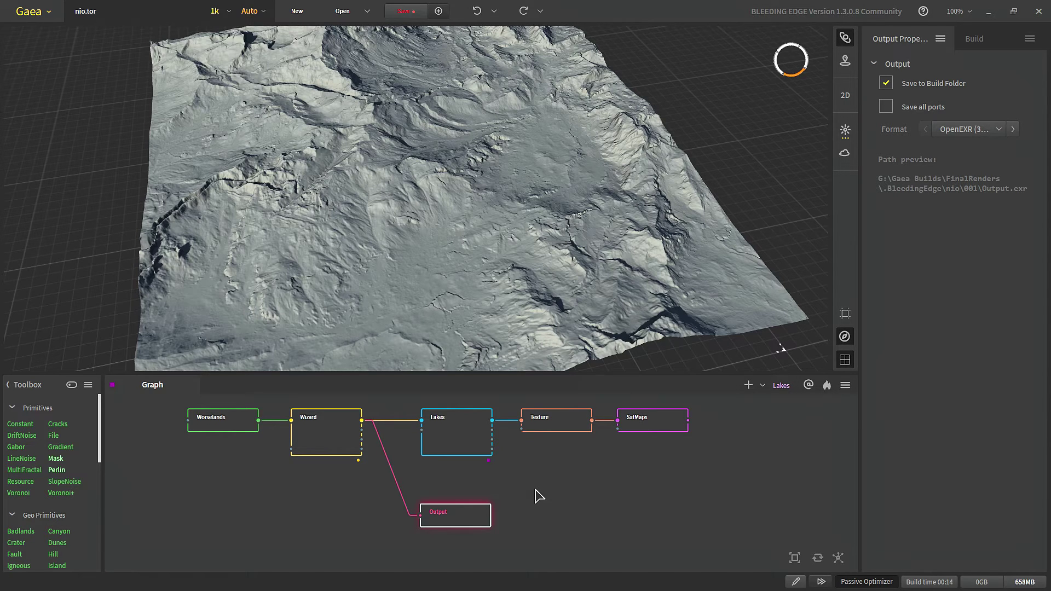
# Step: Branch a Mesher node off Wizard's output and view its export properties
pyautogui.click(980, 43)
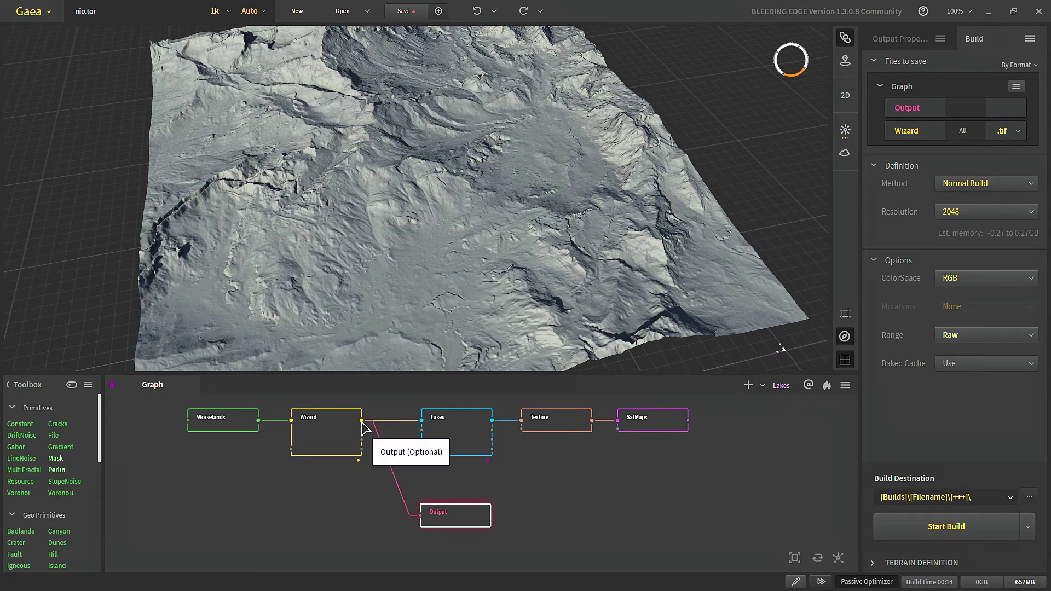
pyautogui.moveTo(362, 422); pyautogui.dragTo(522, 500)
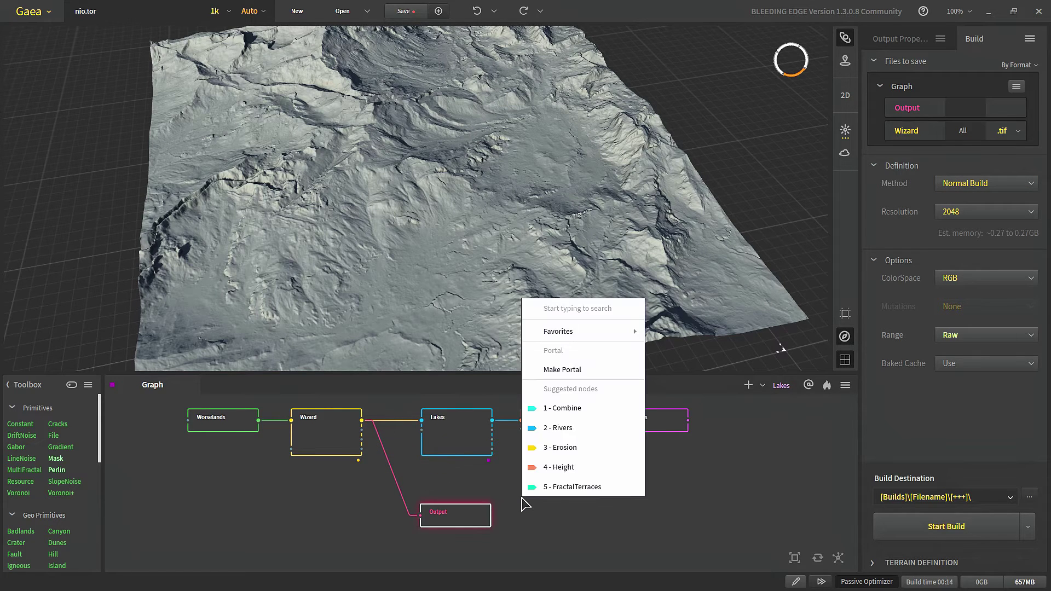
pyautogui.write('me')
pyautogui.press('Return')
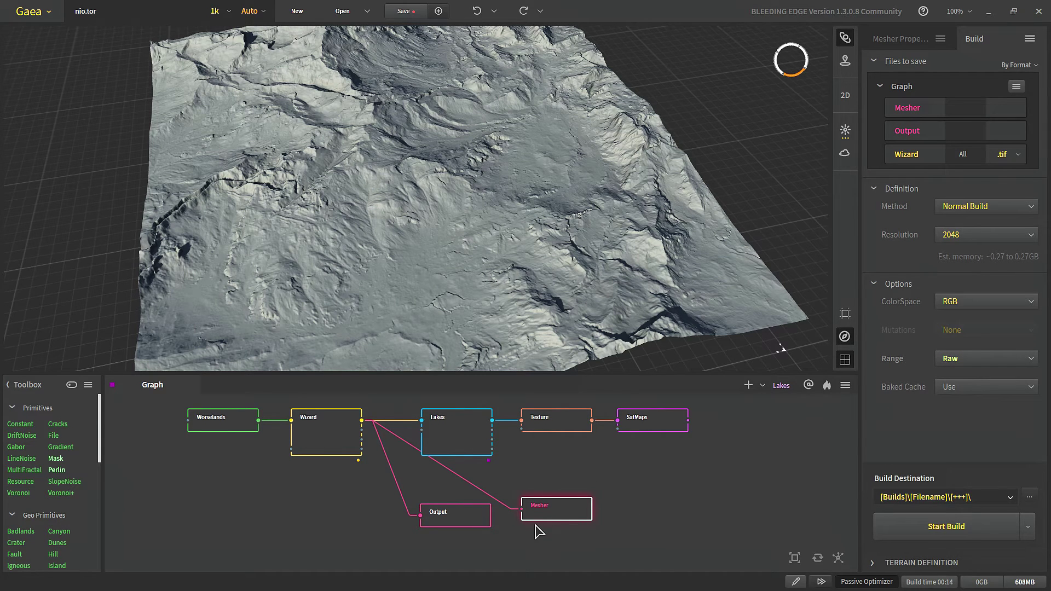
pyautogui.click(922, 33)
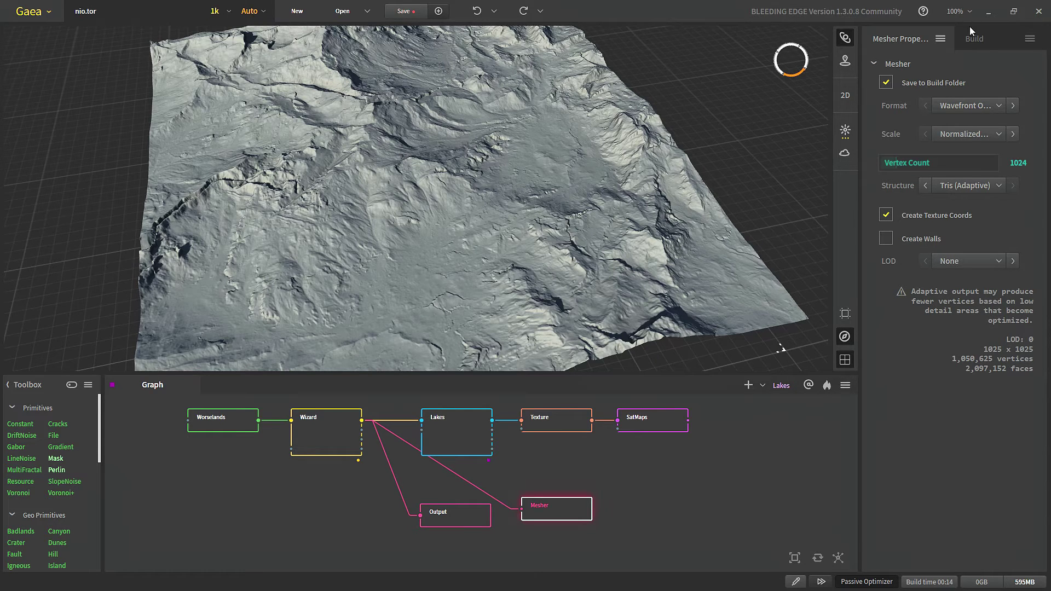
# Step: Review the files to save (Mesher, Output, Wizard), keeping Wizard's format at .tif
pyautogui.click(985, 39)
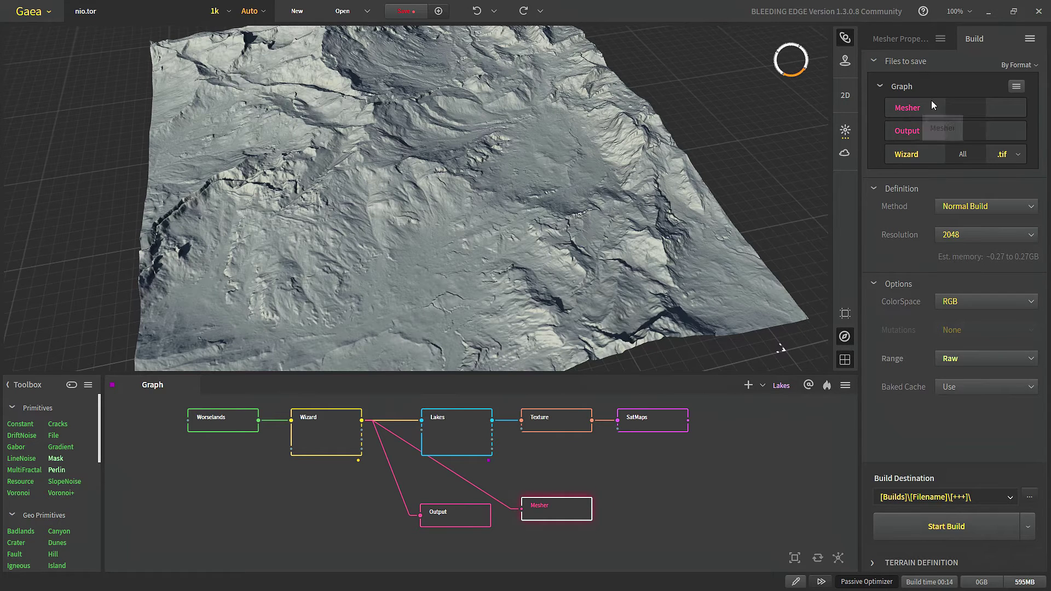
pyautogui.click(878, 87)
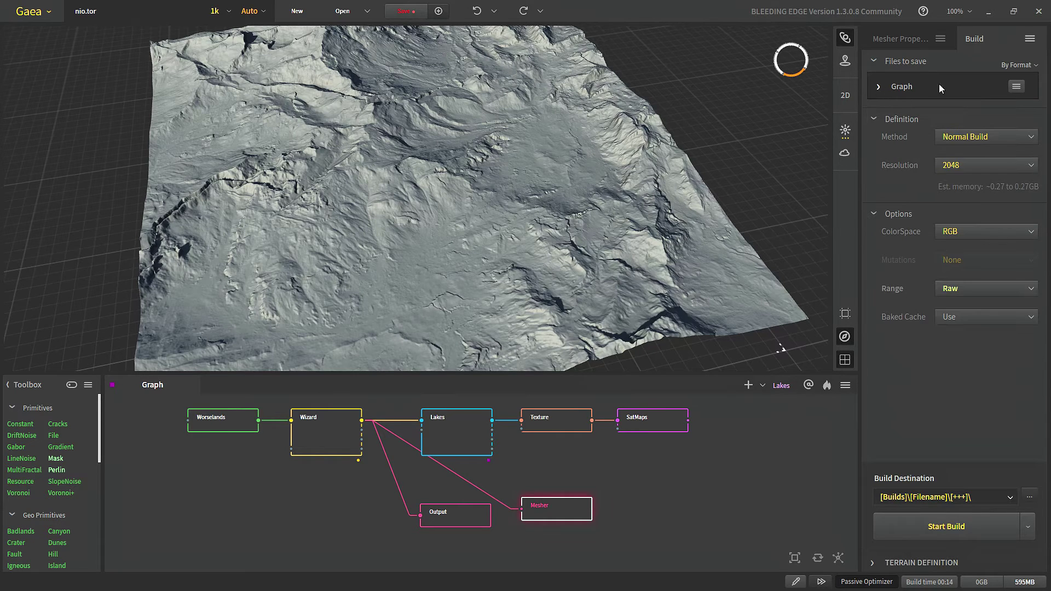
pyautogui.click(878, 87)
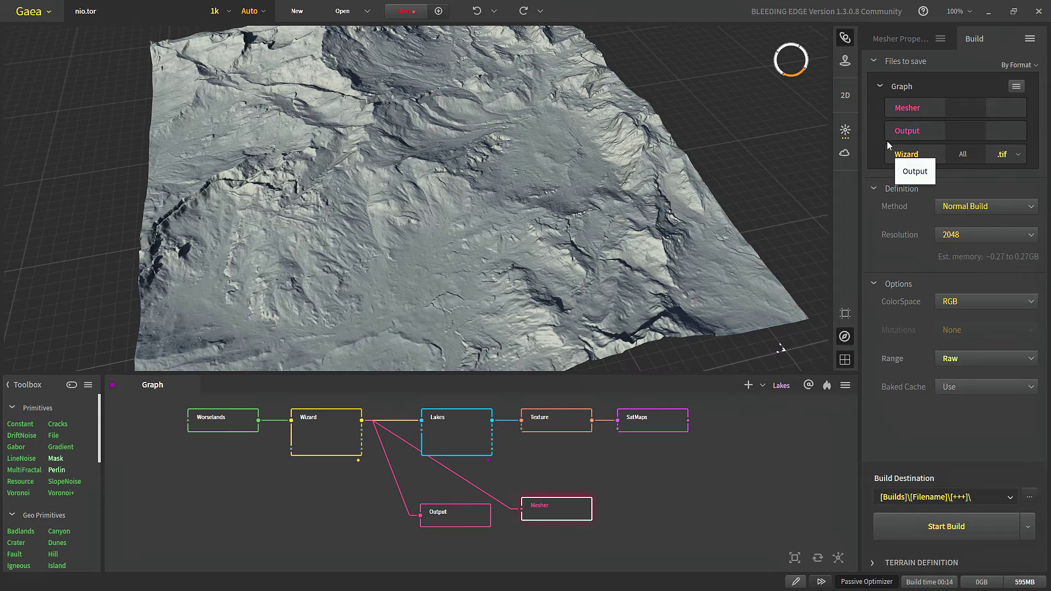
pyautogui.click(1019, 156)
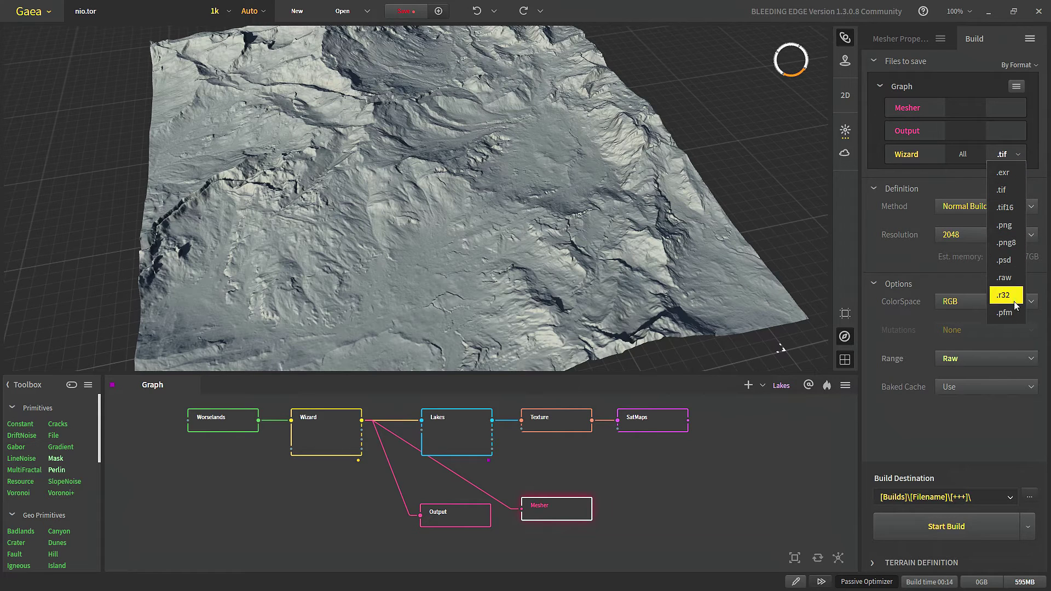
pyautogui.click(966, 183)
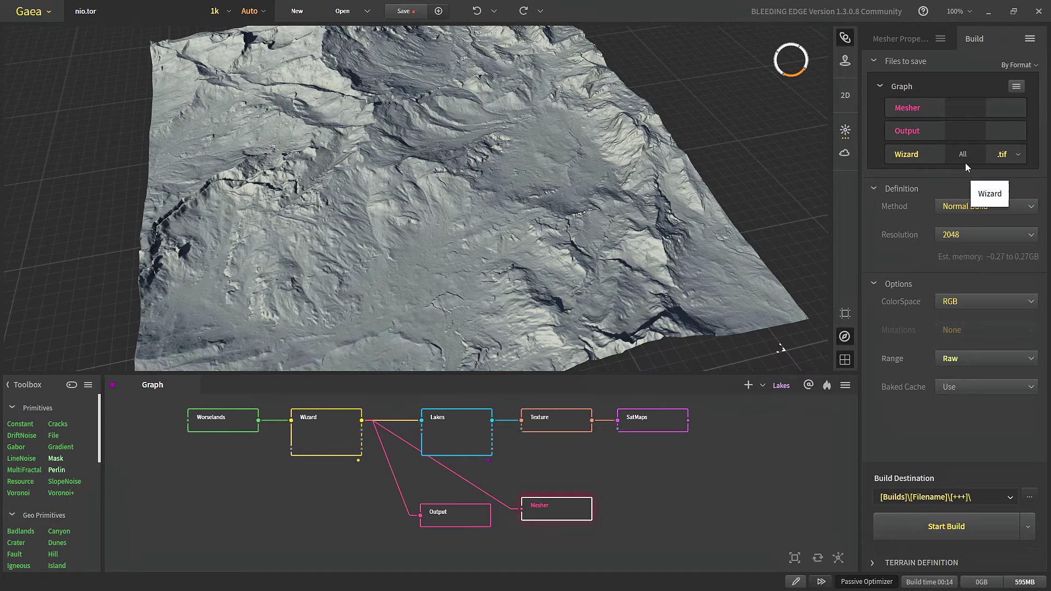
# Step: Limit Wizard's export to only its main Output channel
pyautogui.scroll(1, 372, 454)
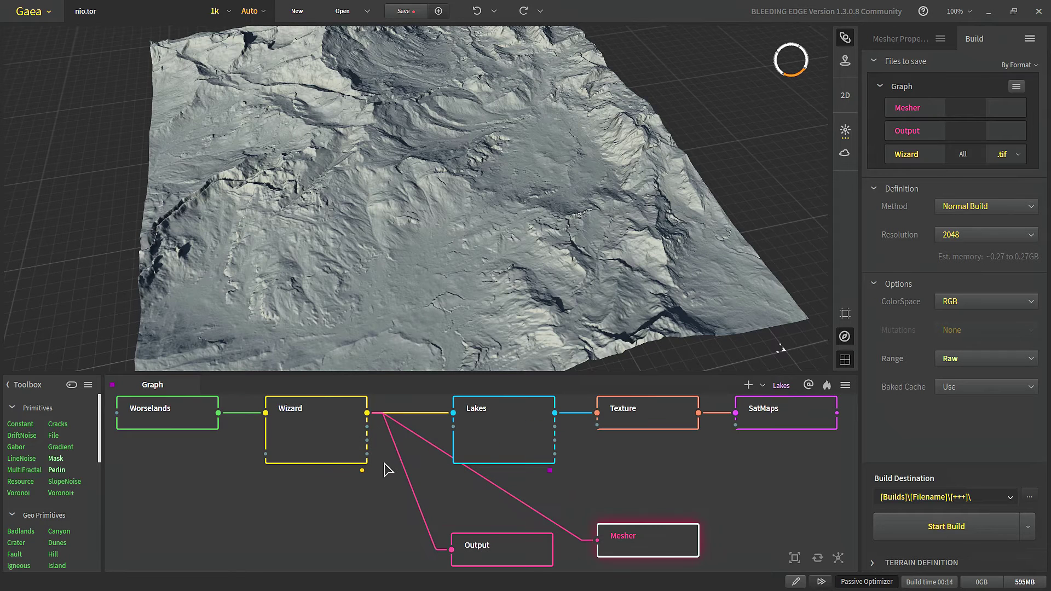
pyautogui.click(973, 158)
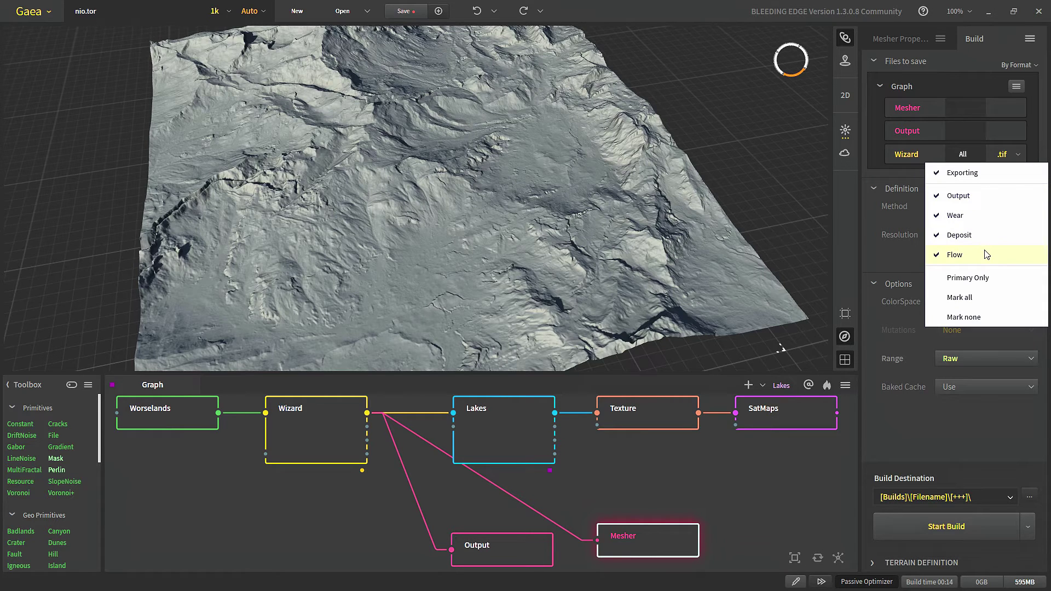
pyautogui.click(971, 317)
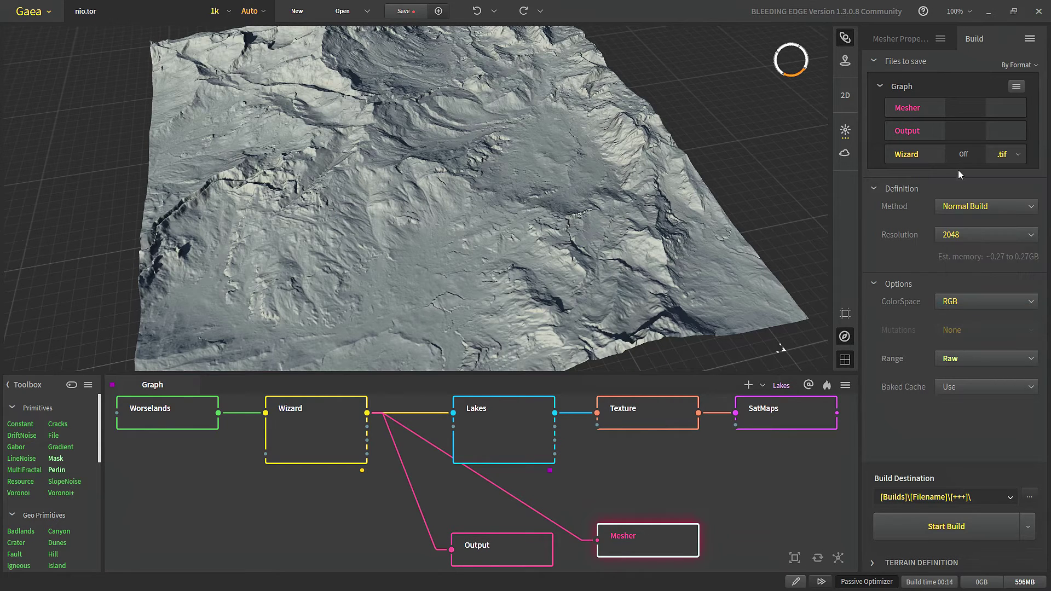
pyautogui.click(962, 156)
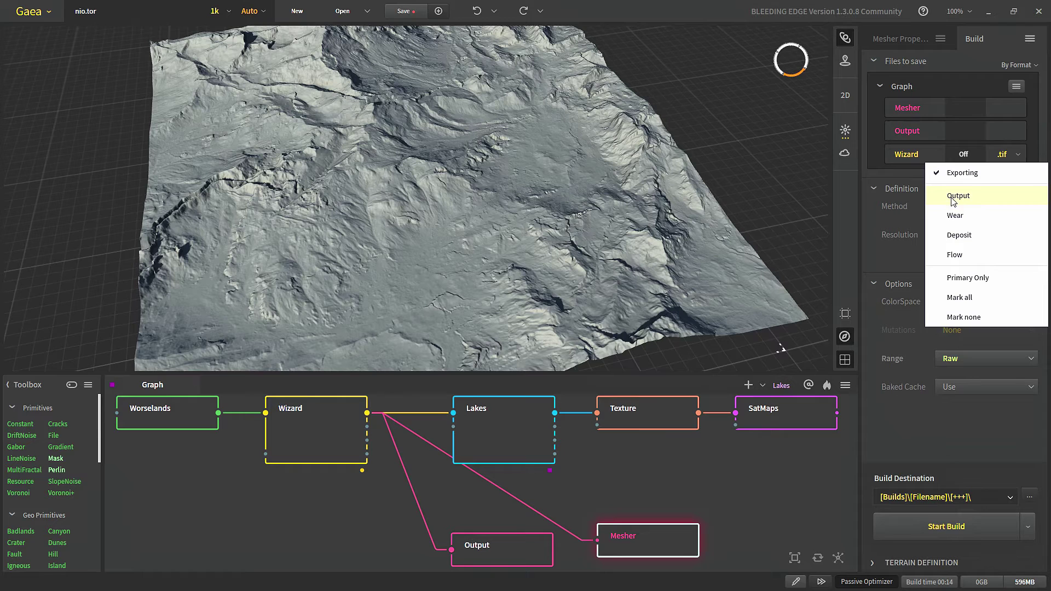
pyautogui.click(955, 197)
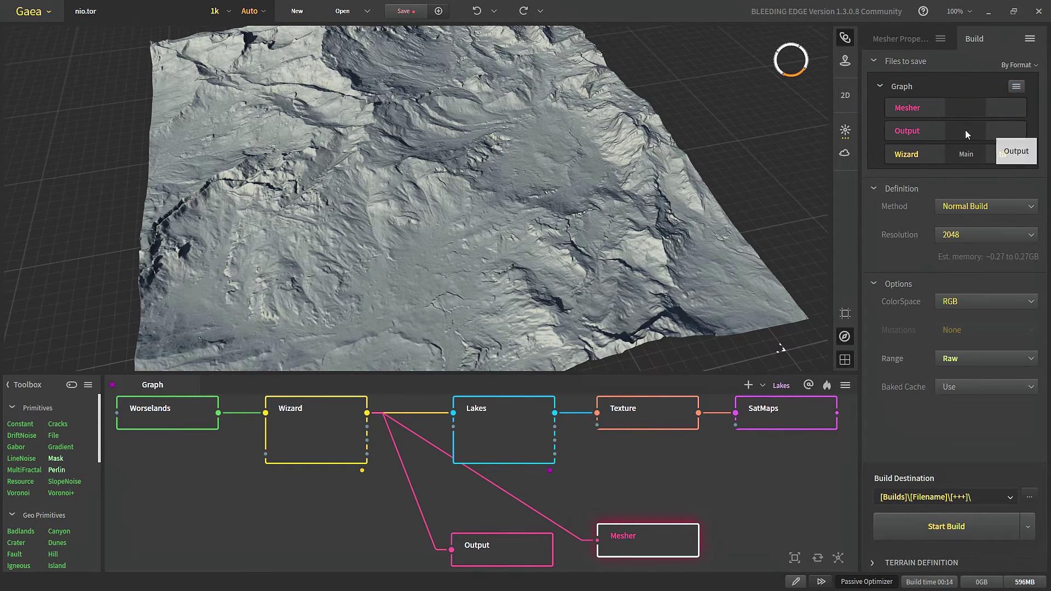
# Step: Set .png as the file format for every node in the graph
pyautogui.click(1016, 87)
pyautogui.click(928, 176)
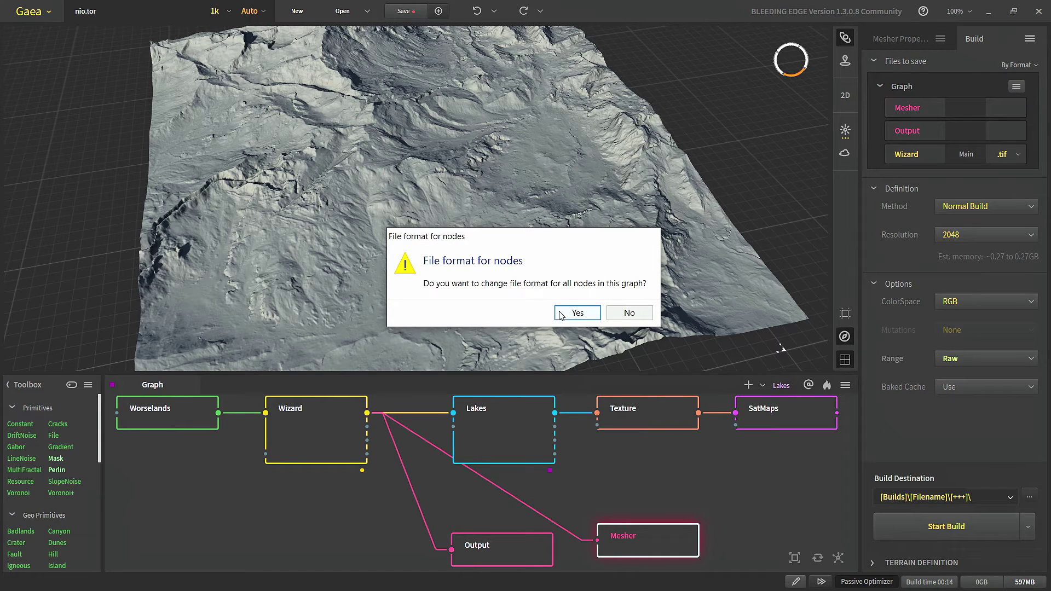
pyautogui.click(577, 313)
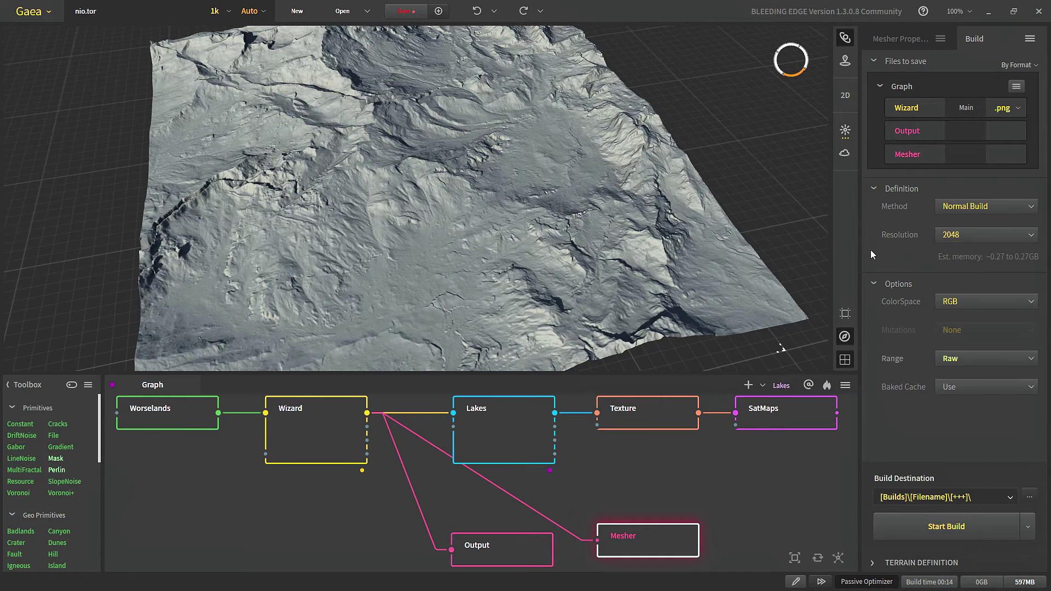
# Step: Try the Split build method and check the resolution options, leaving 2048
pyautogui.click(992, 207)
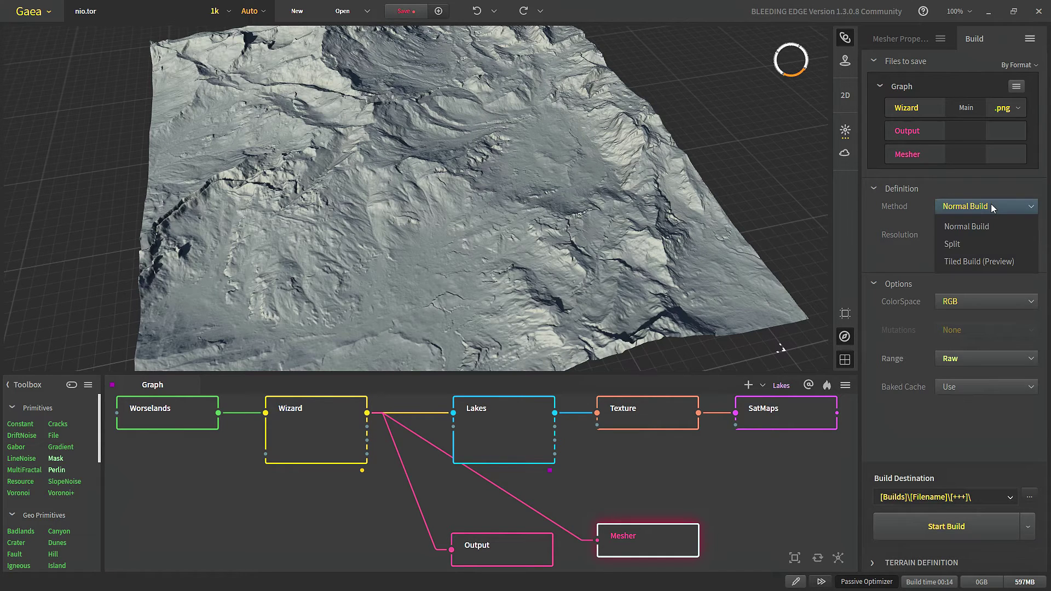
pyautogui.click(921, 209)
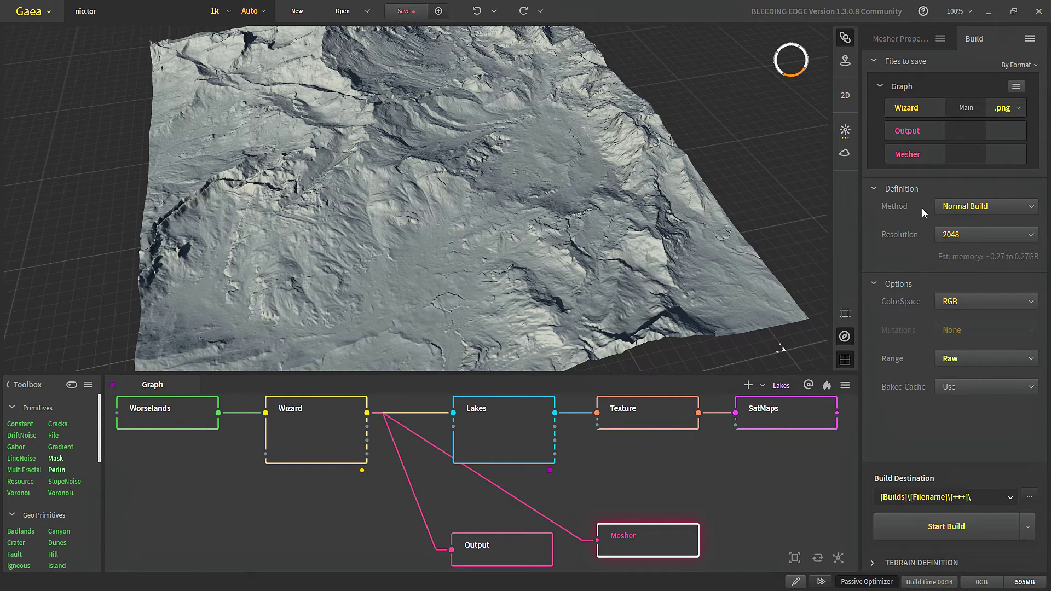
pyautogui.click(965, 206)
pyautogui.click(966, 217)
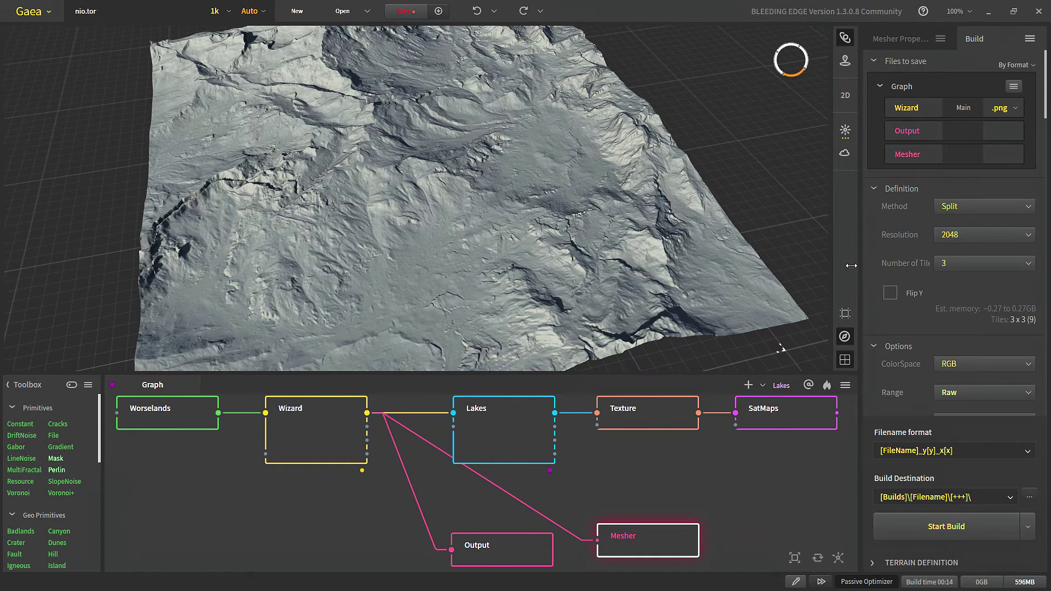
pyautogui.moveTo(862, 268); pyautogui.dragTo(835, 270)
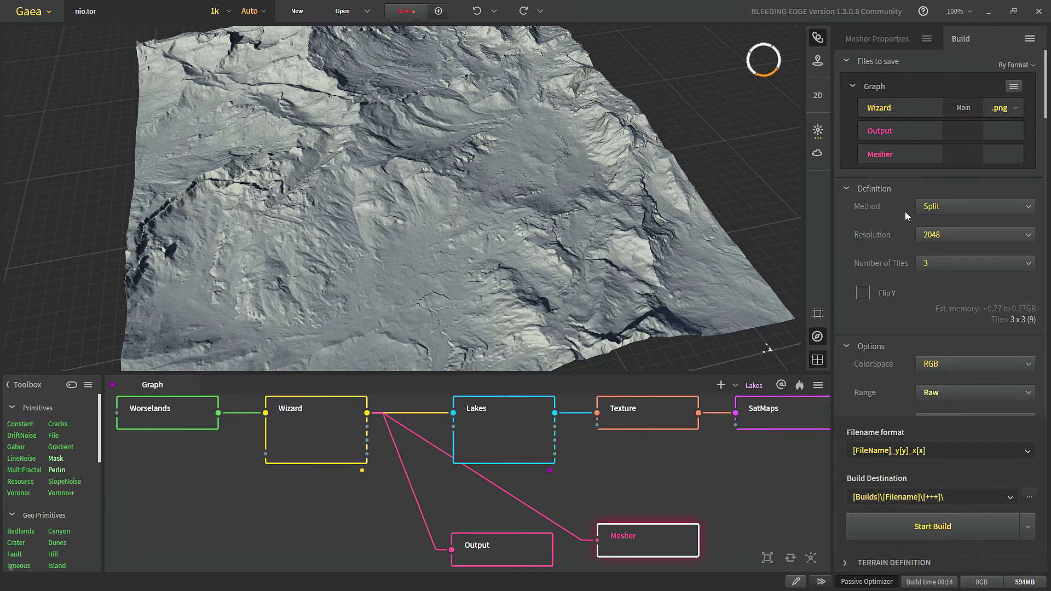
pyautogui.click(962, 235)
pyautogui.click(961, 235)
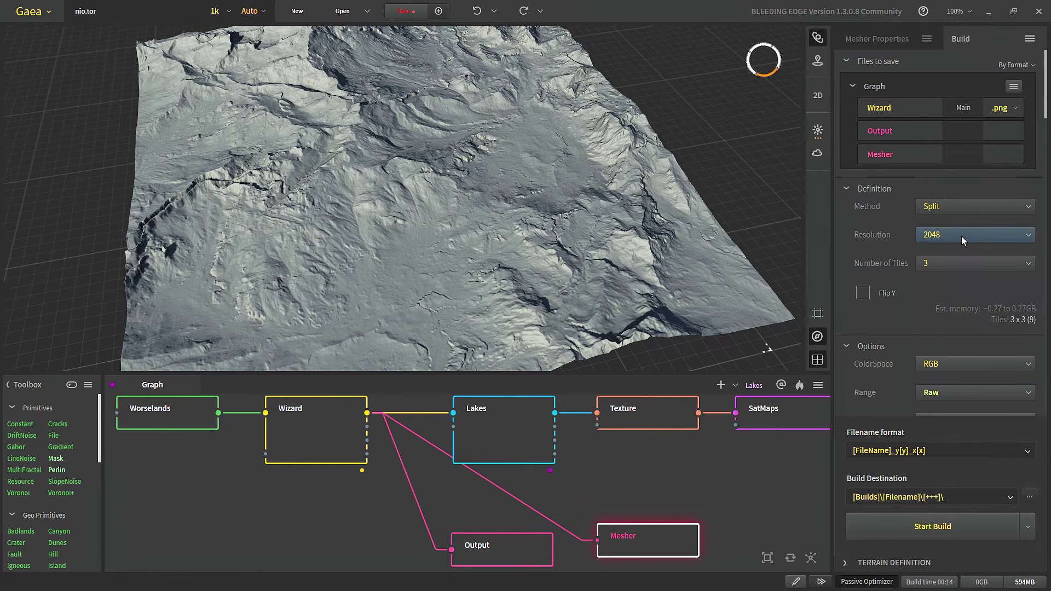
pyautogui.click(960, 235)
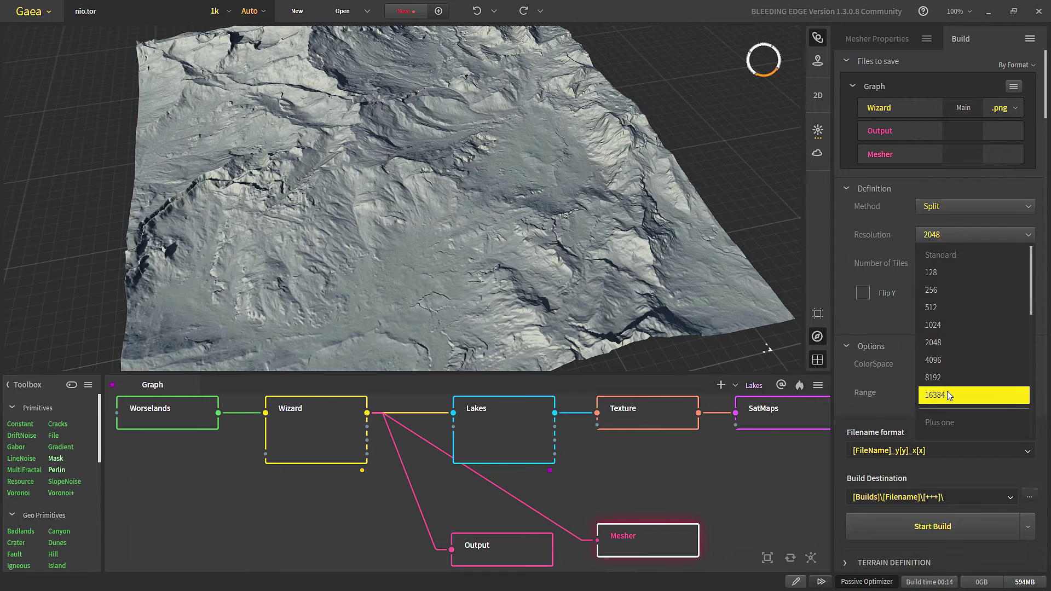
pyautogui.click(924, 216)
# Step: Switch the build method to Tiled Build (Preview) with tile blending kept at 25%
pyautogui.click(924, 212)
pyautogui.click(951, 261)
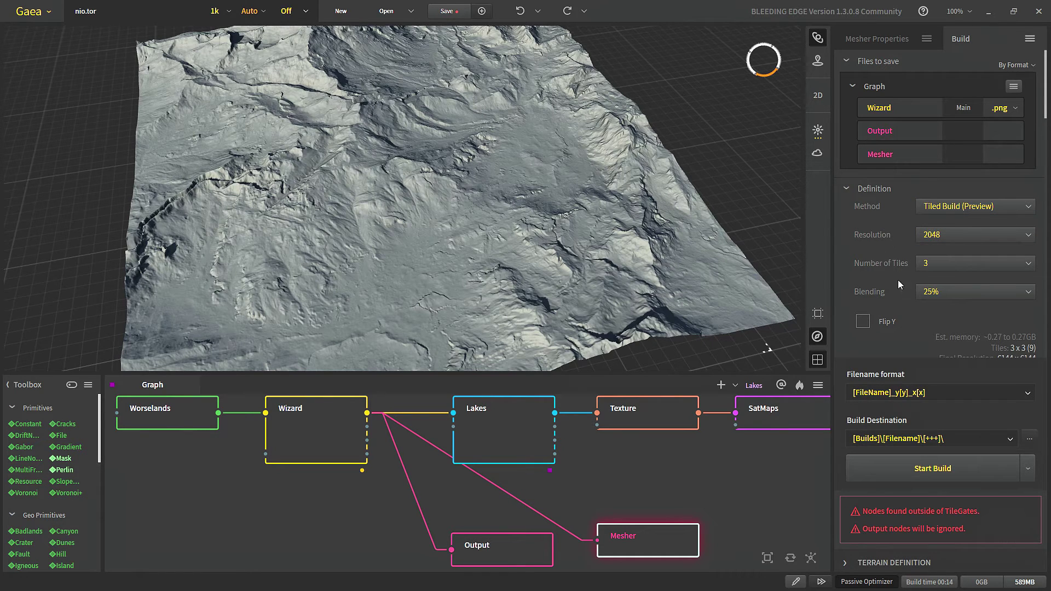
pyautogui.click(932, 298)
pyautogui.click(929, 301)
pyautogui.click(928, 300)
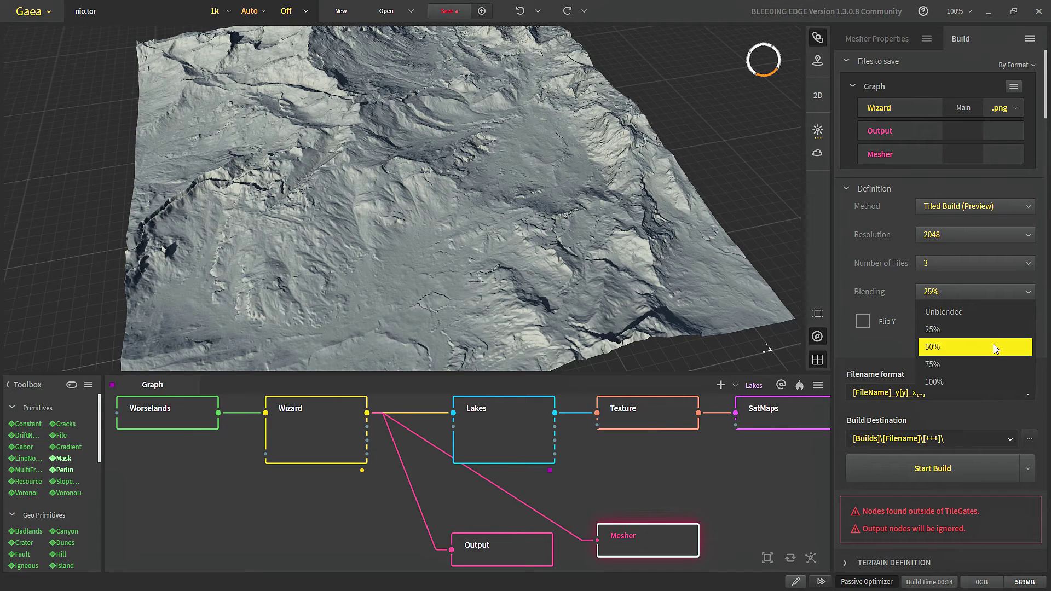
pyautogui.click(944, 211)
pyautogui.click(944, 209)
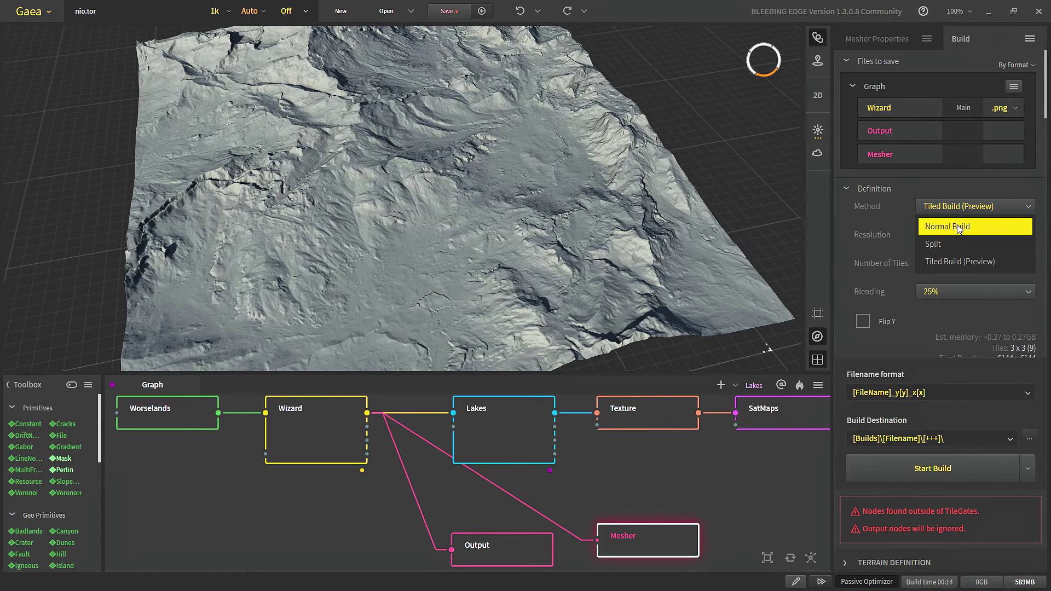
# Step: Choose Normal Build and reveal Terrain Definition: 2,600 m height, 5,000 m scale
pyautogui.click(950, 226)
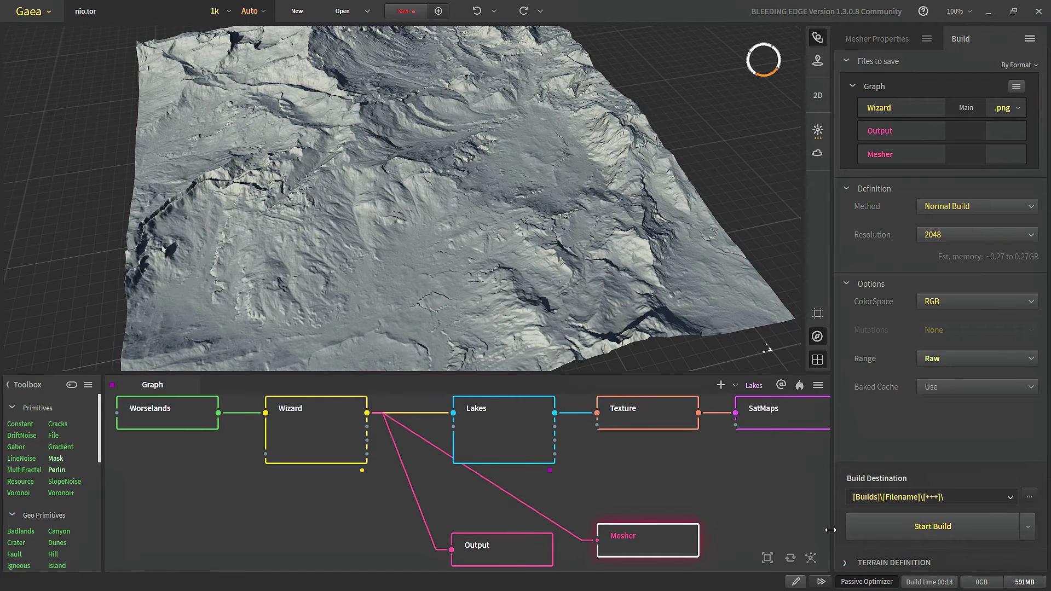
pyautogui.click(847, 562)
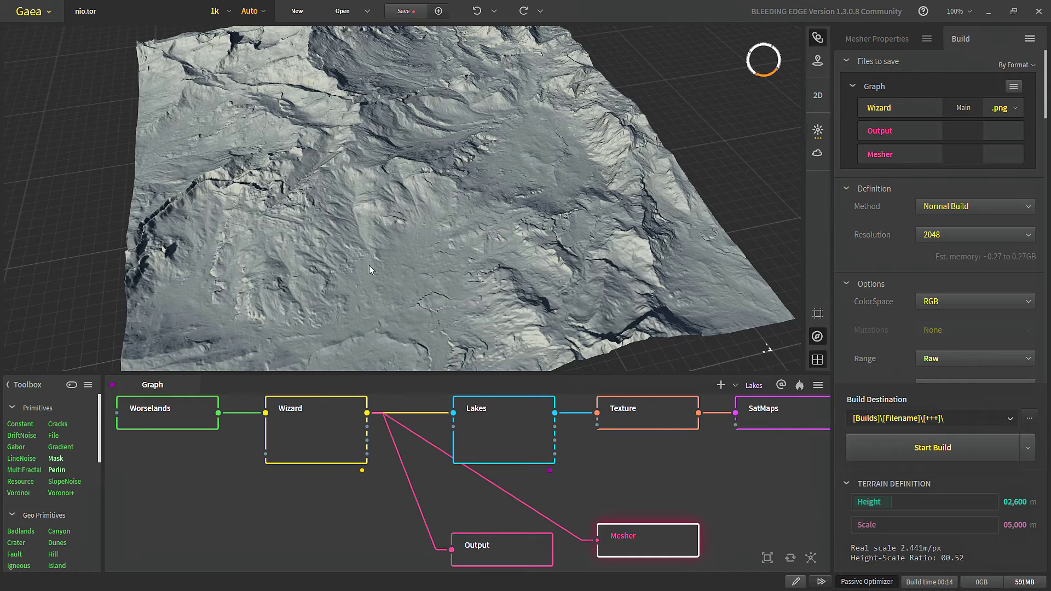
pyautogui.scroll(-2, 520, 288)
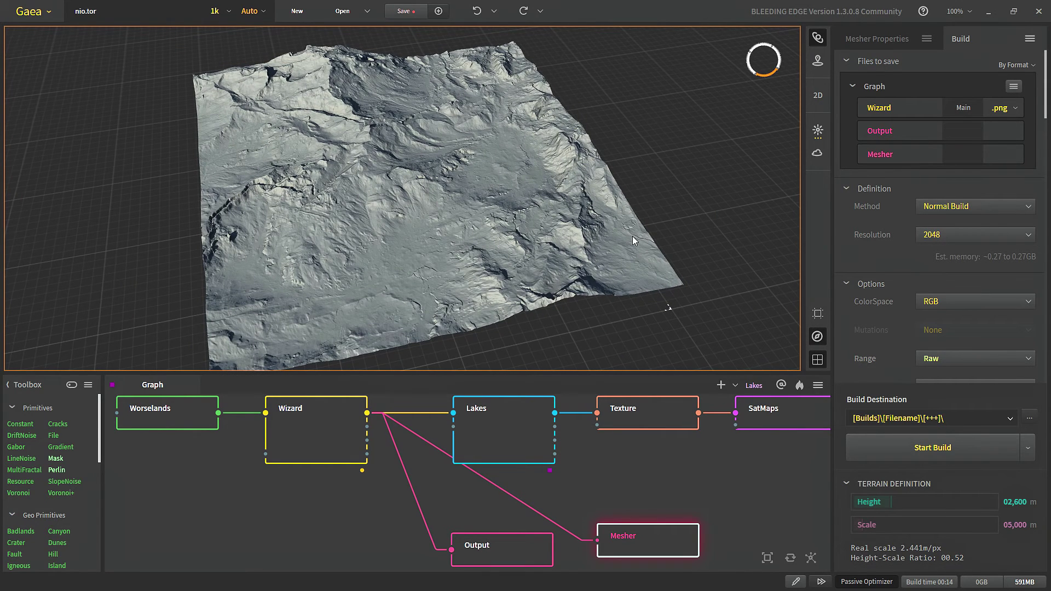
pyautogui.click(897, 527)
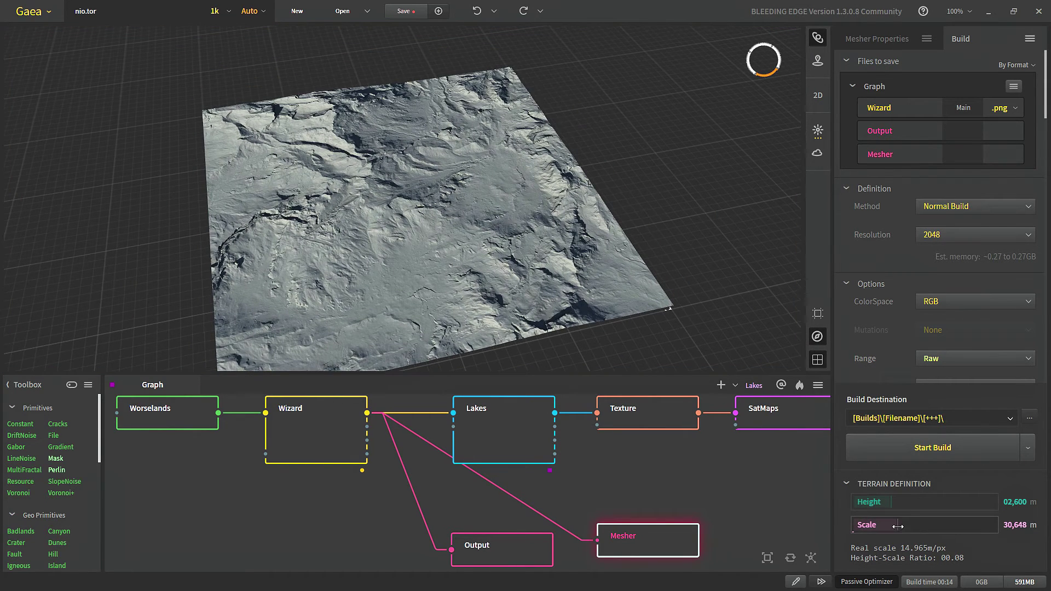
pyautogui.moveTo(920, 526); pyautogui.dragTo(956, 526)
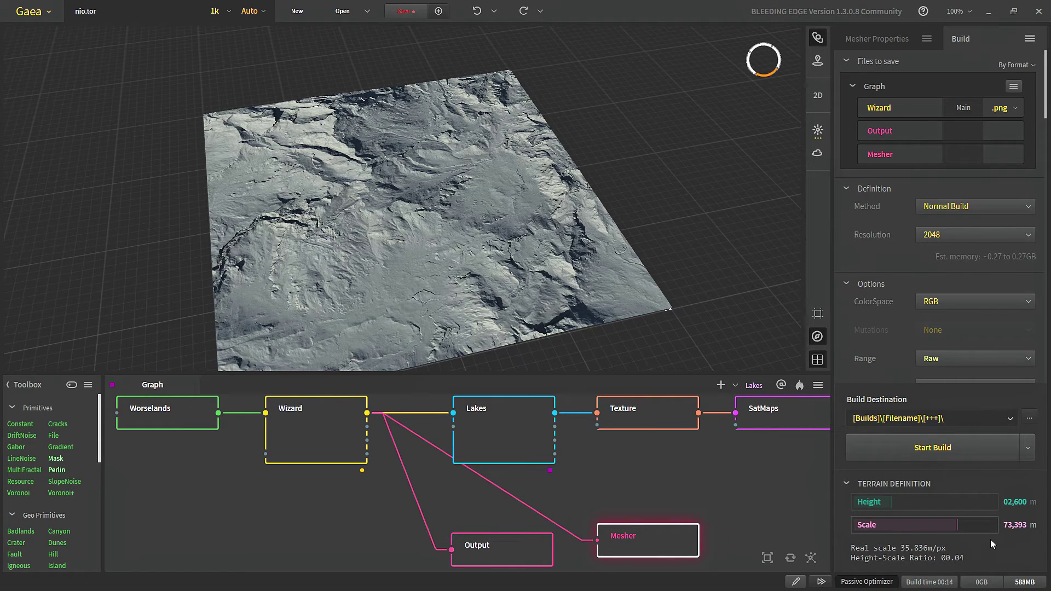
pyautogui.doubleClick(980, 526)
pyautogui.write('5000')
pyautogui.press('Return')
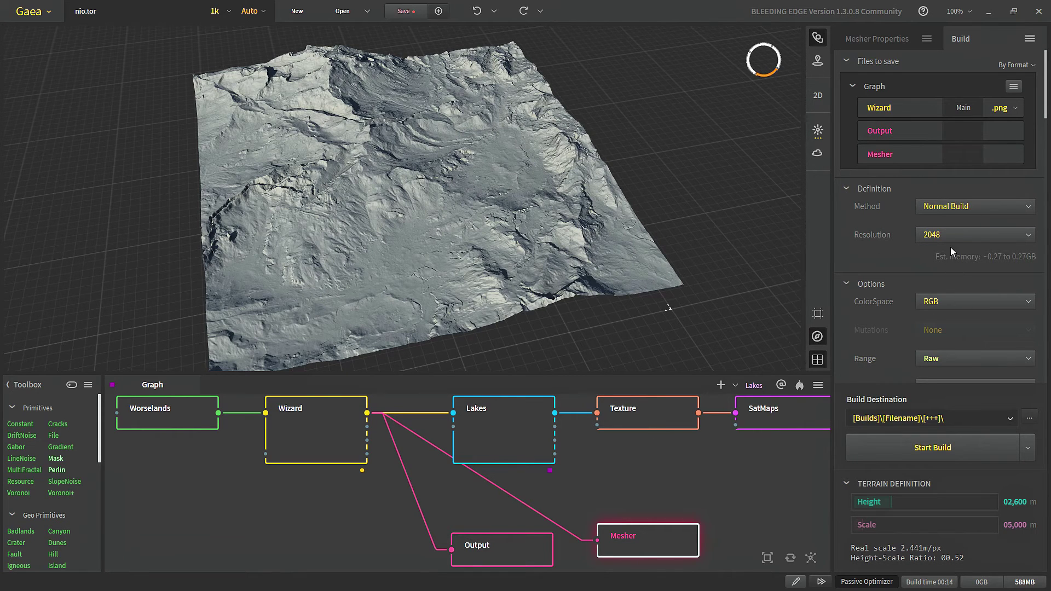
# Step: Set the build resolution to 4096 and recheck Terrain Definition at 1.221 m/px
pyautogui.click(941, 233)
pyautogui.click(948, 276)
pyautogui.click(846, 483)
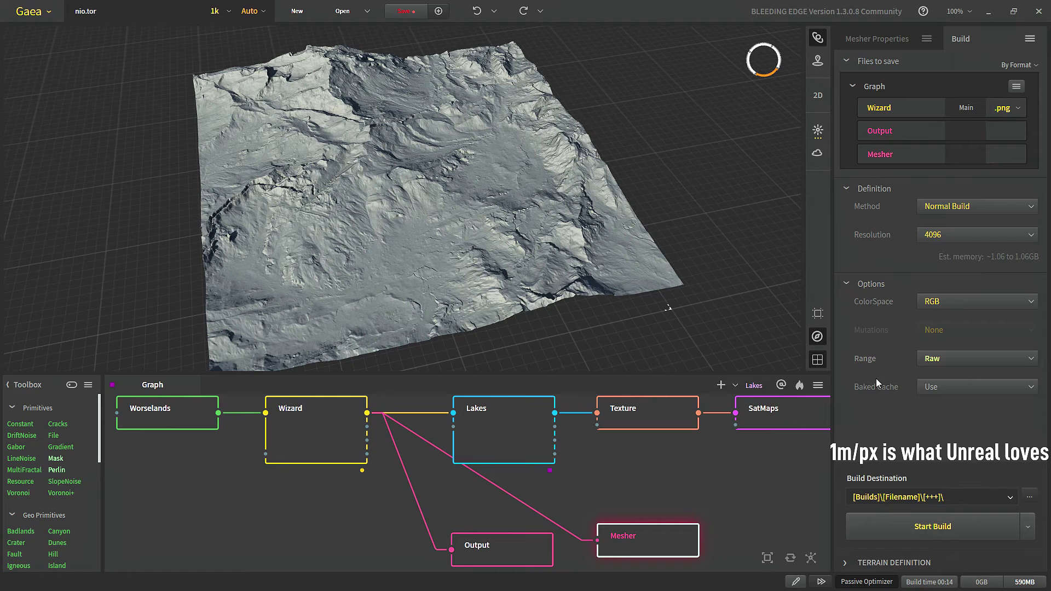
pyautogui.moveTo(970, 361)
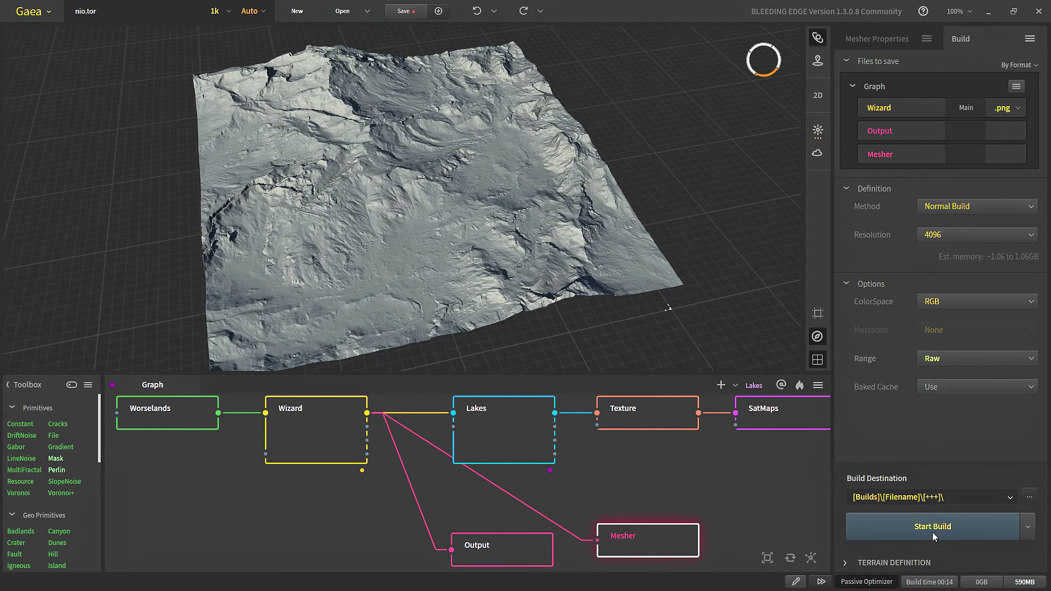
pyautogui.click(854, 564)
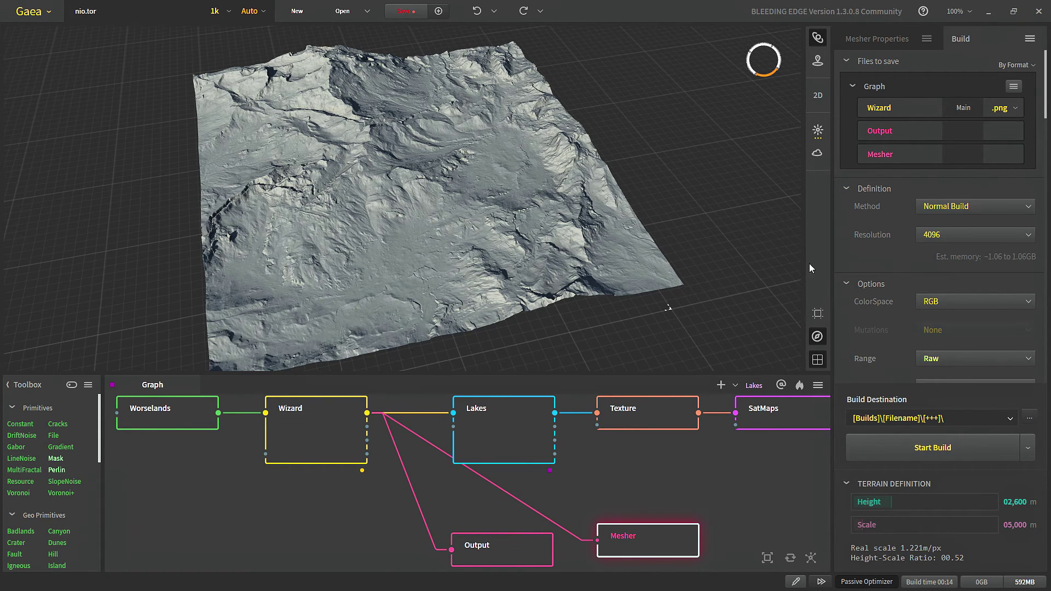
# Step: Try the Normalized and Remapped height ranges, then settle on Proportional
pyautogui.scroll(-1, 883, 350)
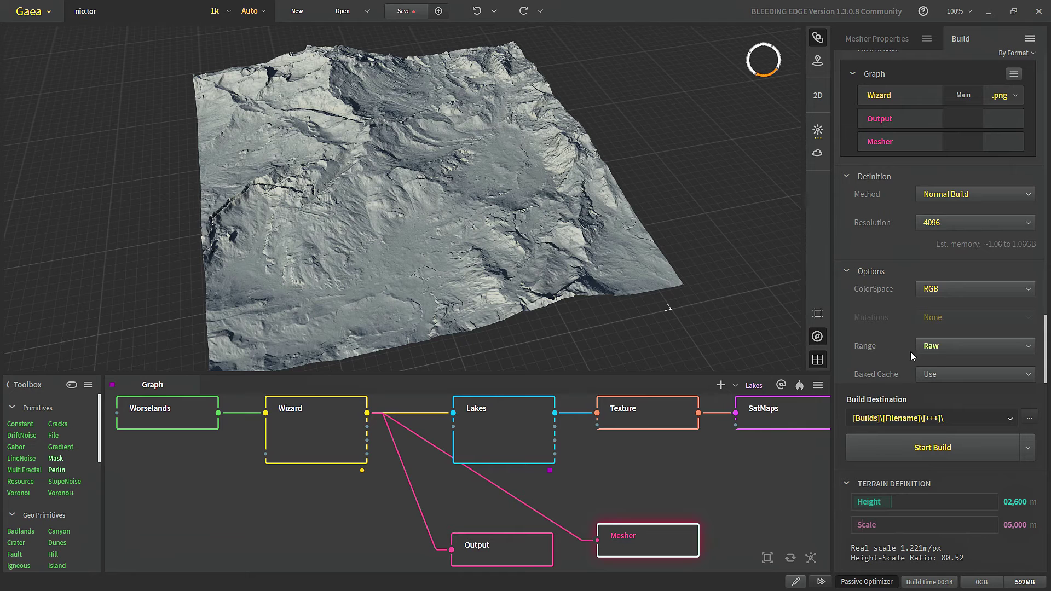
pyautogui.moveTo(953, 345)
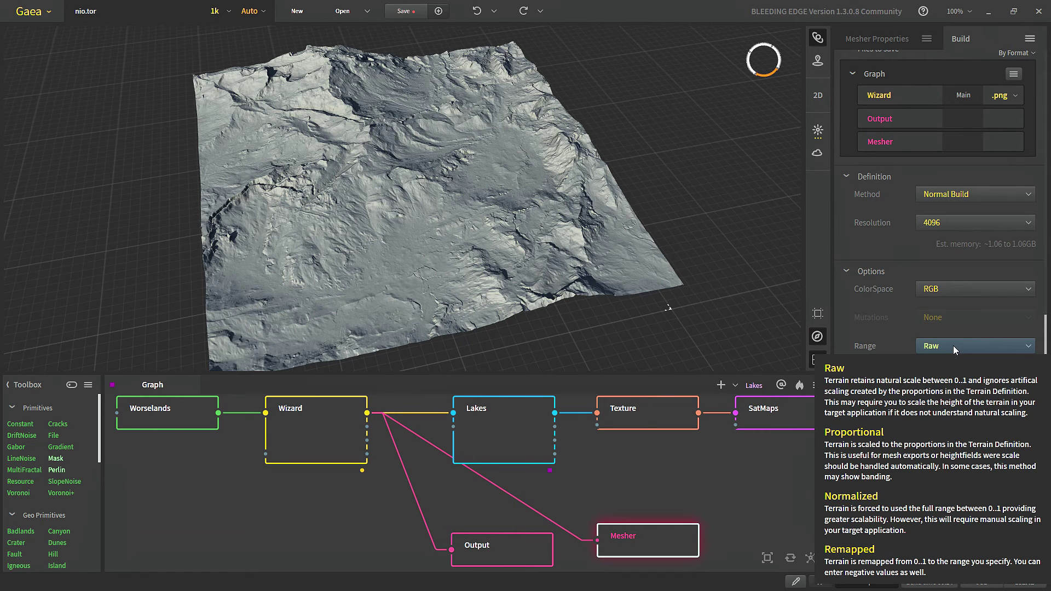
pyautogui.click(908, 509)
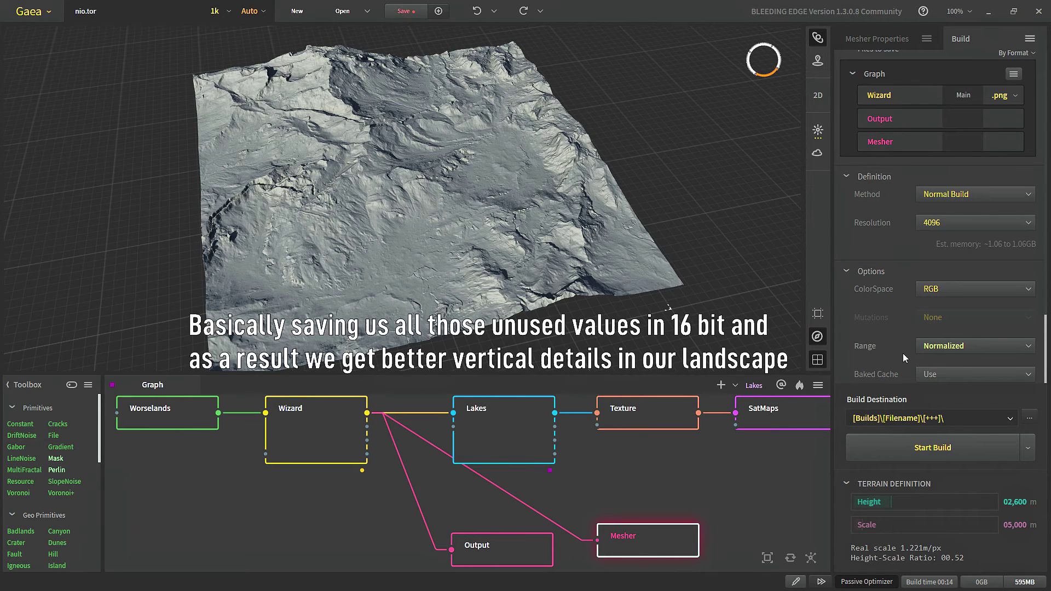
pyautogui.click(920, 346)
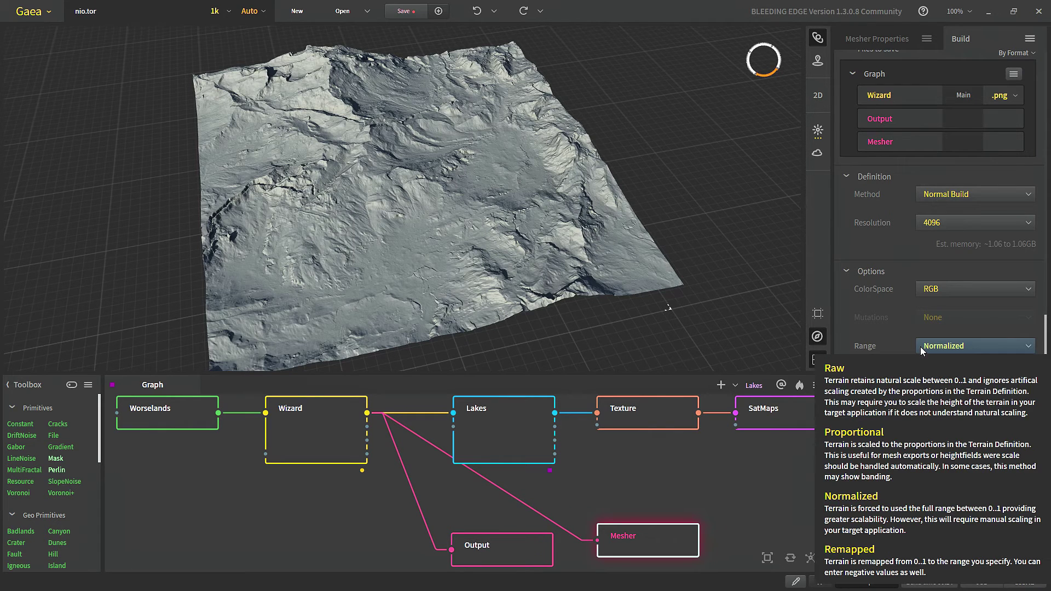
pyautogui.click(875, 551)
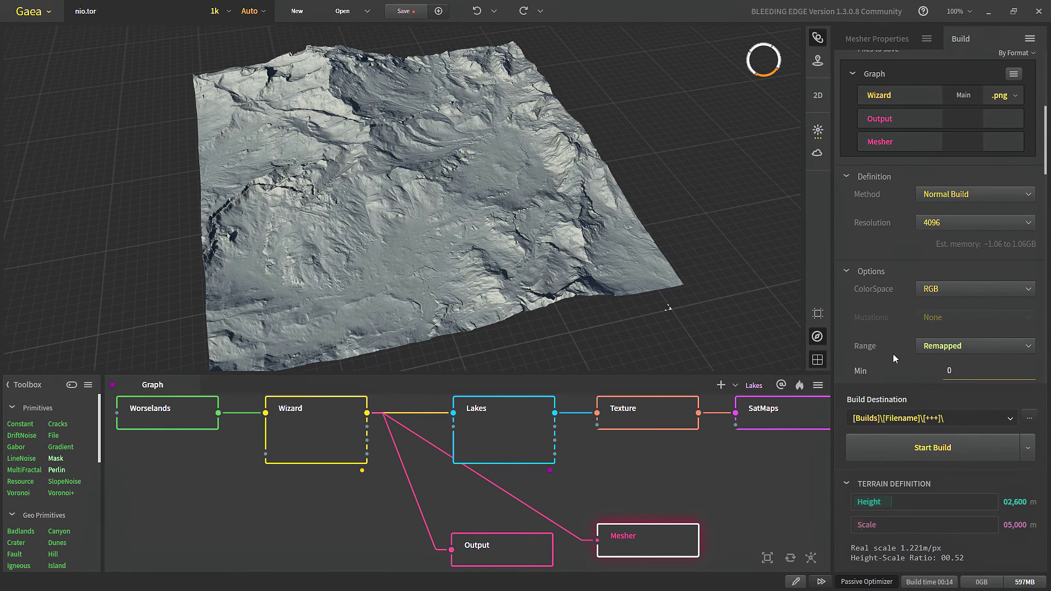
pyautogui.scroll(-1, 875, 304)
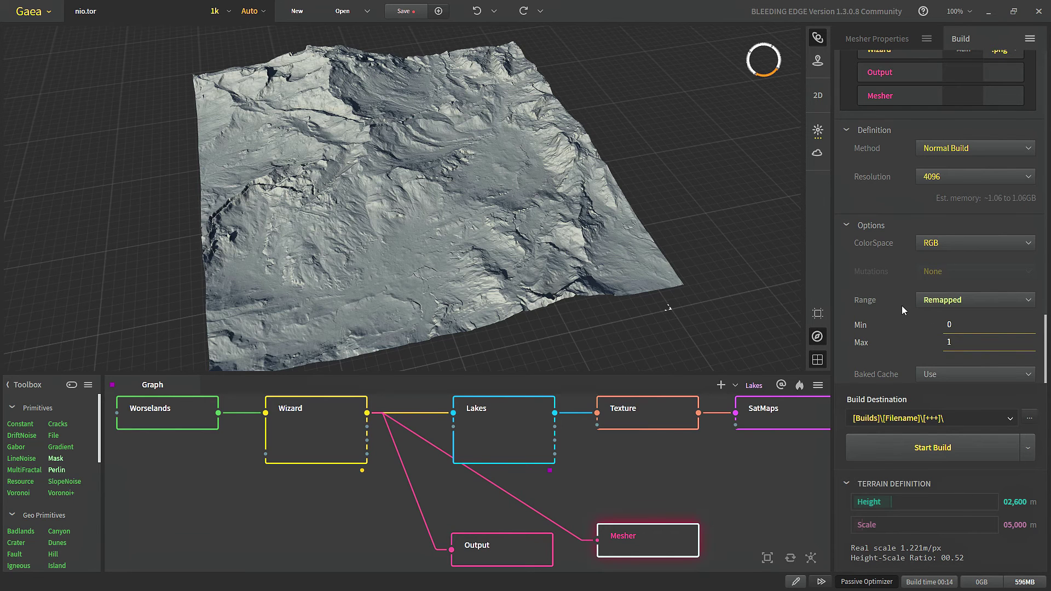
pyautogui.click(925, 300)
pyautogui.click(919, 323)
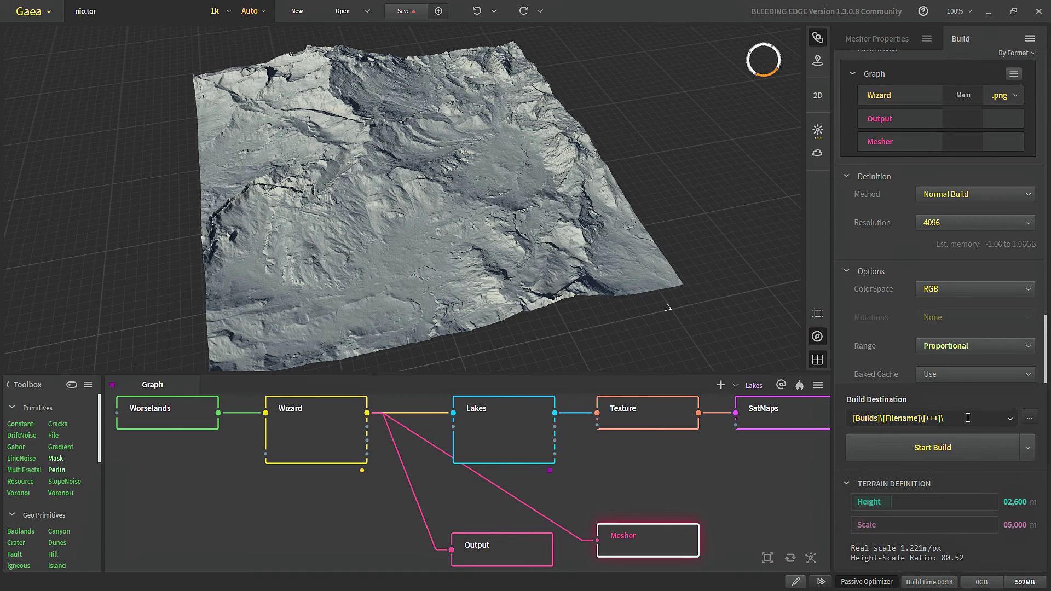
# Step: Set the build destination preset to [Builds]\[Filename]\[Timestamp]
pyautogui.click(1007, 418)
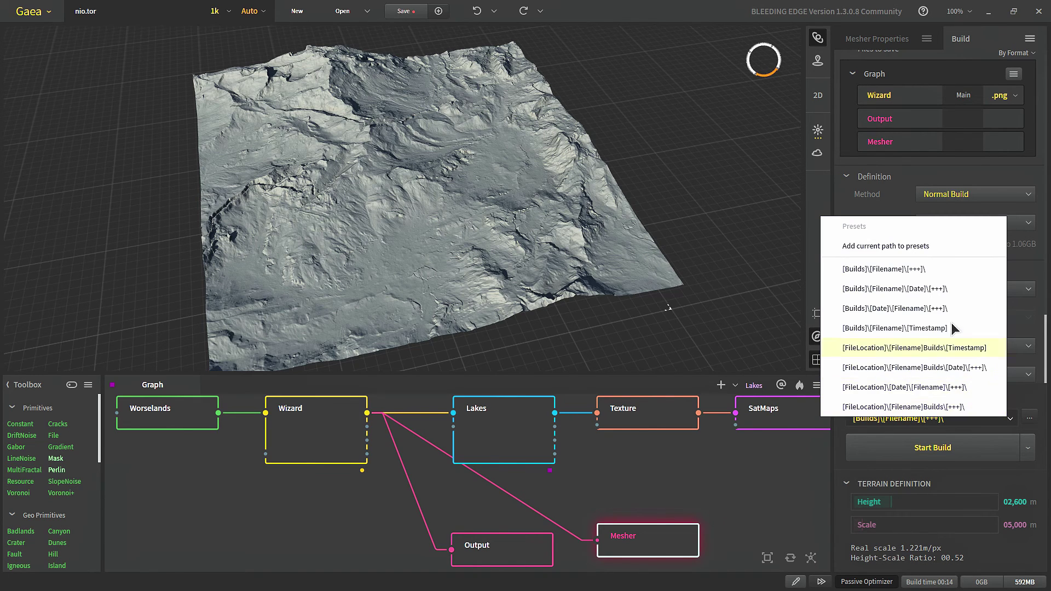
pyautogui.click(928, 327)
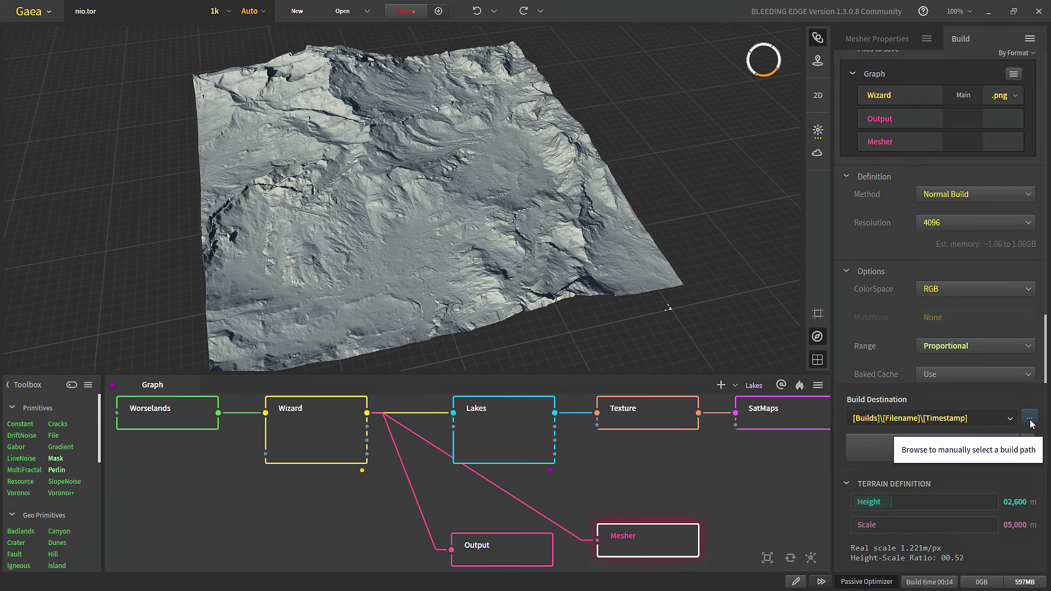
pyautogui.click(1028, 447)
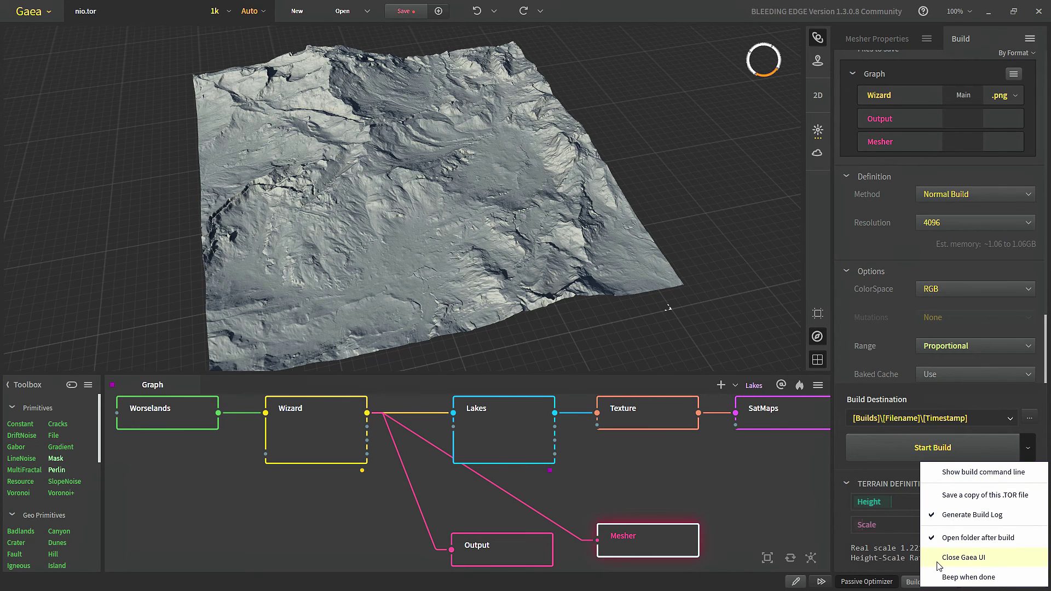
pyautogui.click(995, 563)
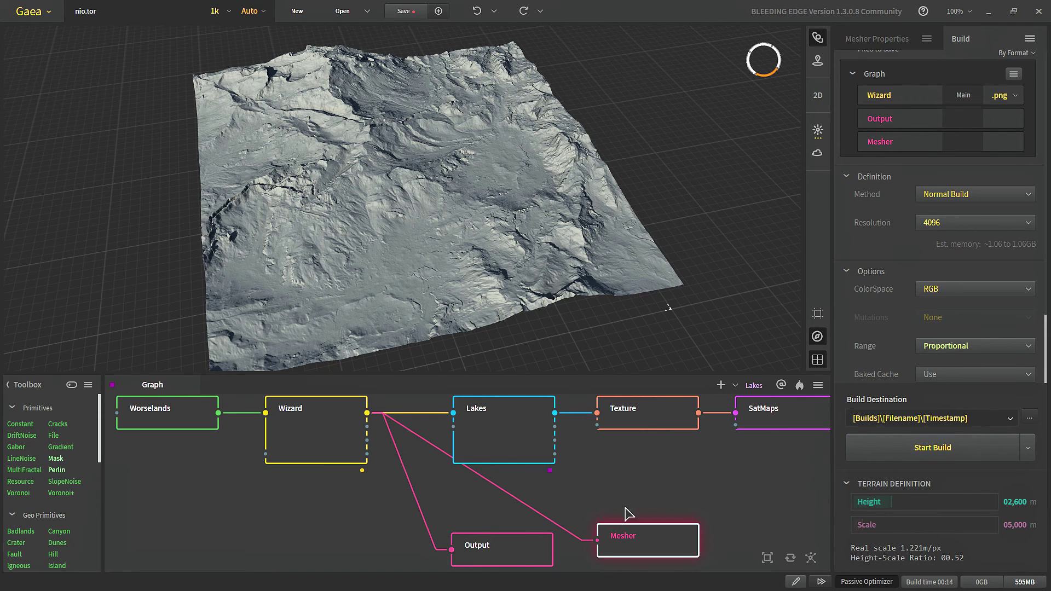
pyautogui.scroll(-1, 695, 497)
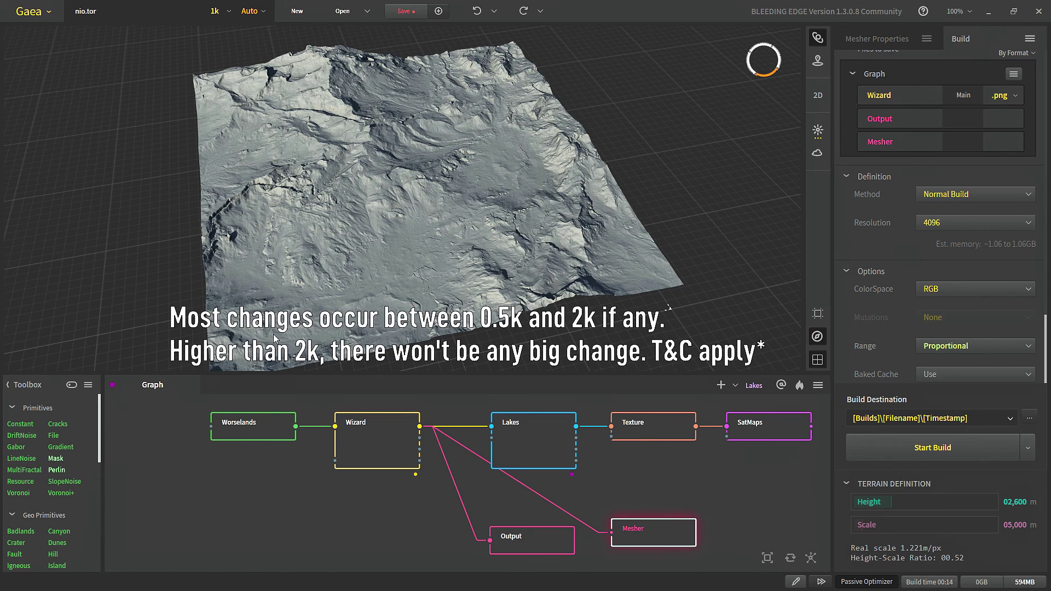
pyautogui.click(229, 16)
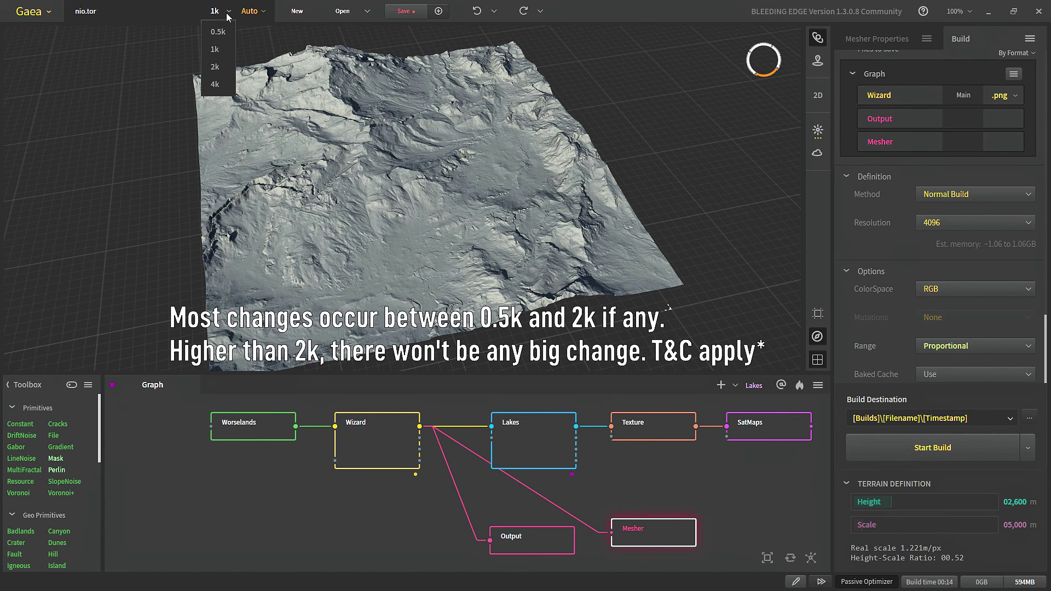
pyautogui.click(325, 238)
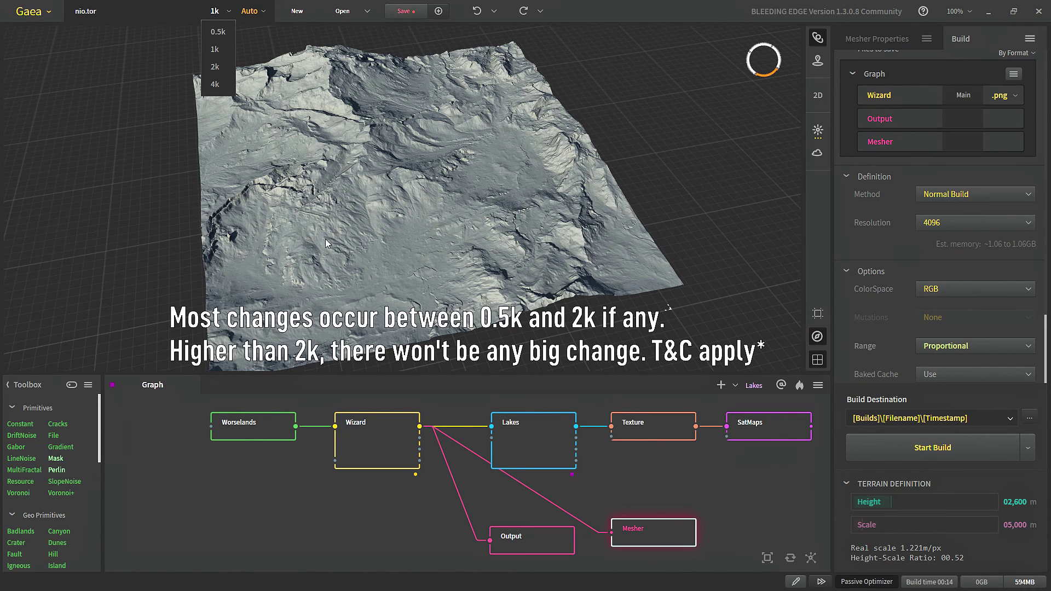